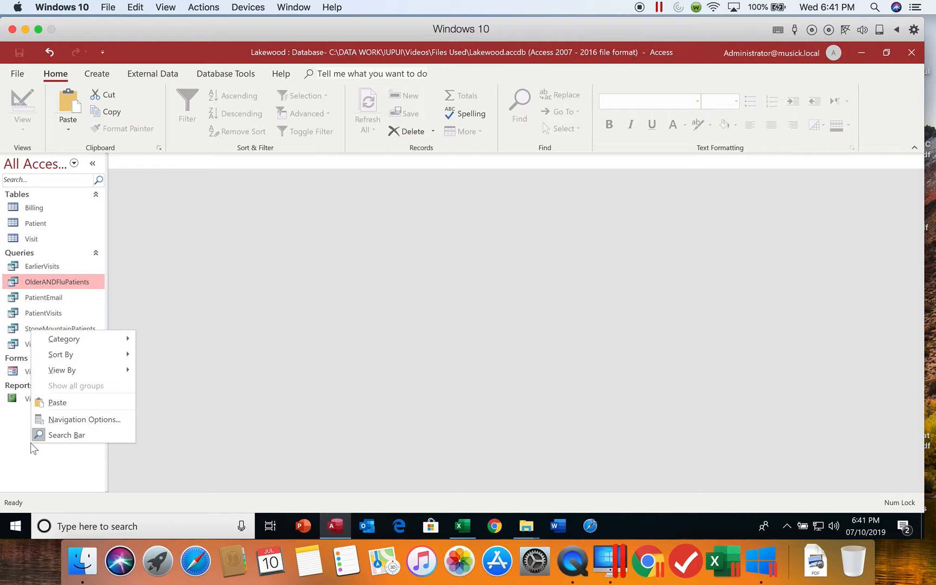
Paste the copied OlderANDFluPatients query under the name OlderORFluPatients
left_click(73, 404)
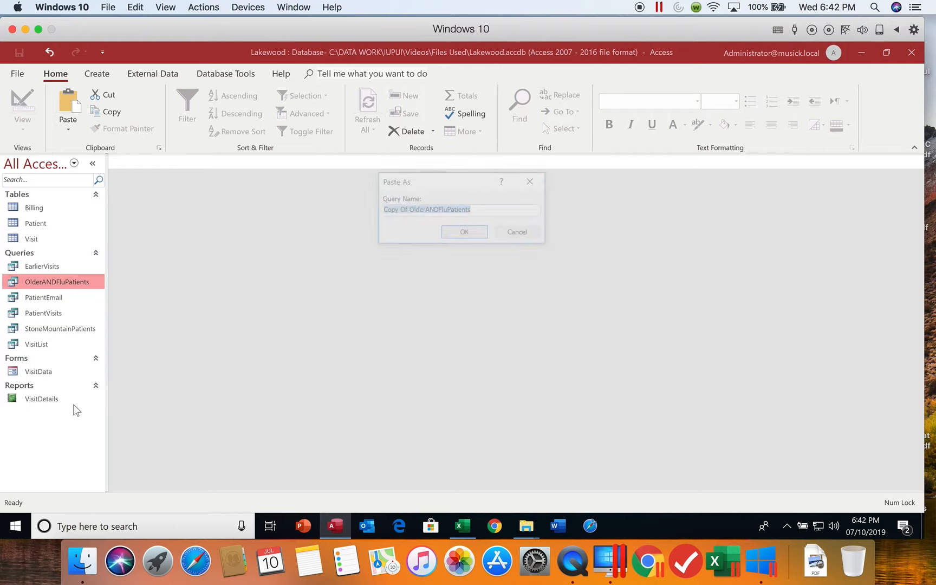
left_click(409, 211)
left_click_drag(409, 211, 378, 215)
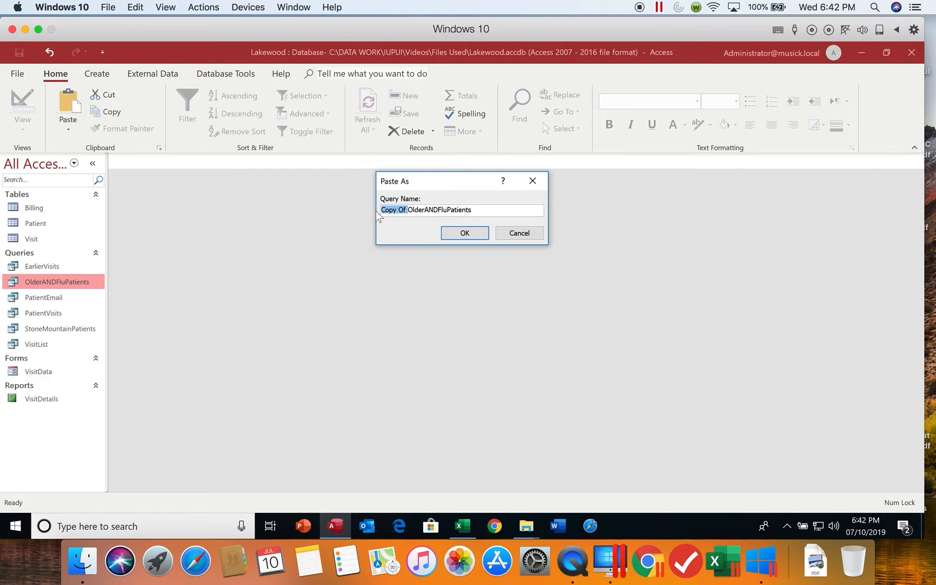
key("BackSpace")
left_click_drag(411, 209, 400, 212)
key("Caps_Lock")
type("OR")
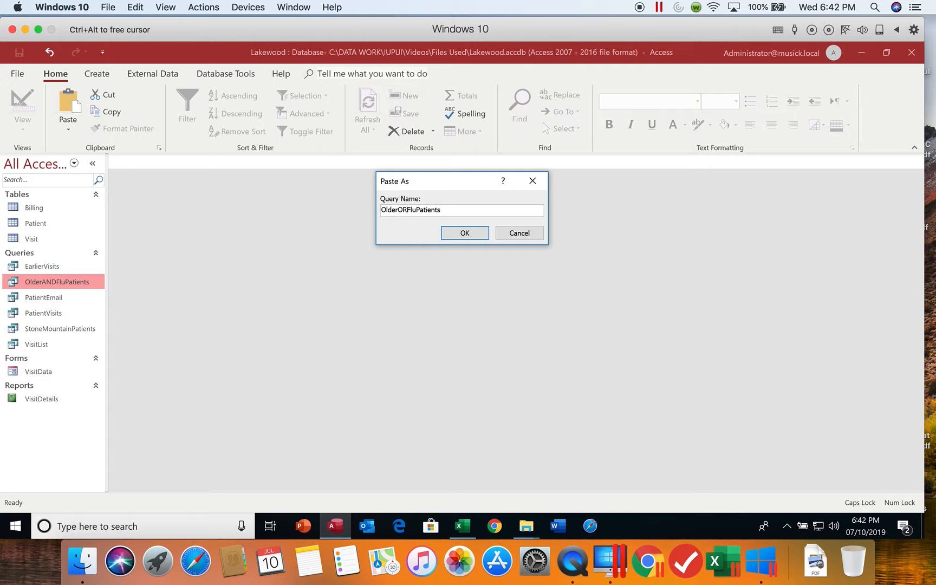
left_click(463, 233)
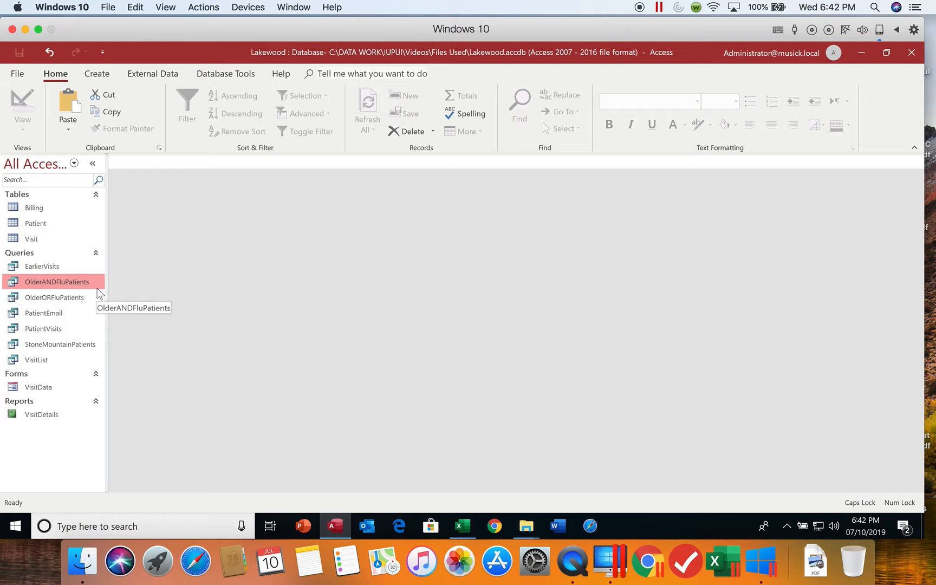
Open the OlderORFluPatients query in Design view and delete the "Influenza" criterion from the Reason field's Criteria row
left_click(66, 299)
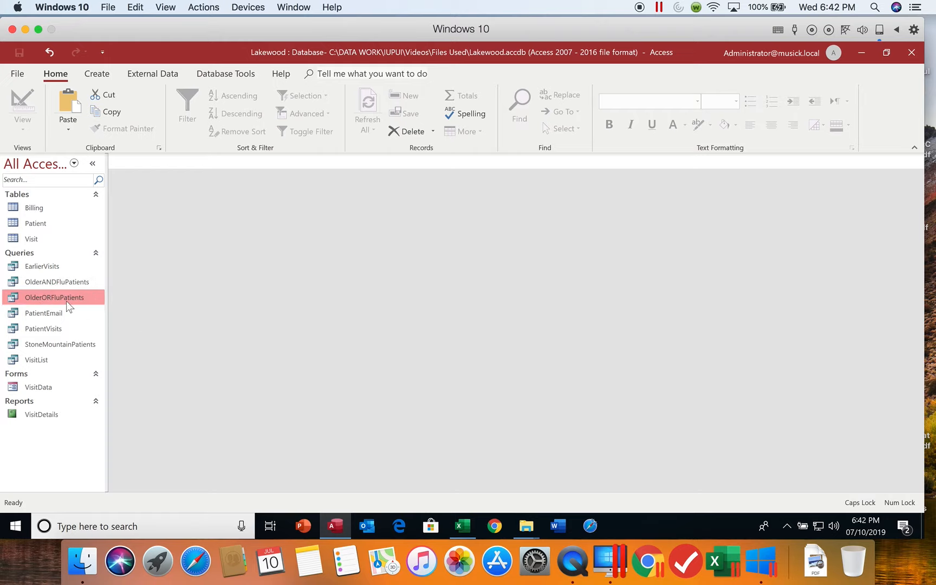
double_click(66, 299)
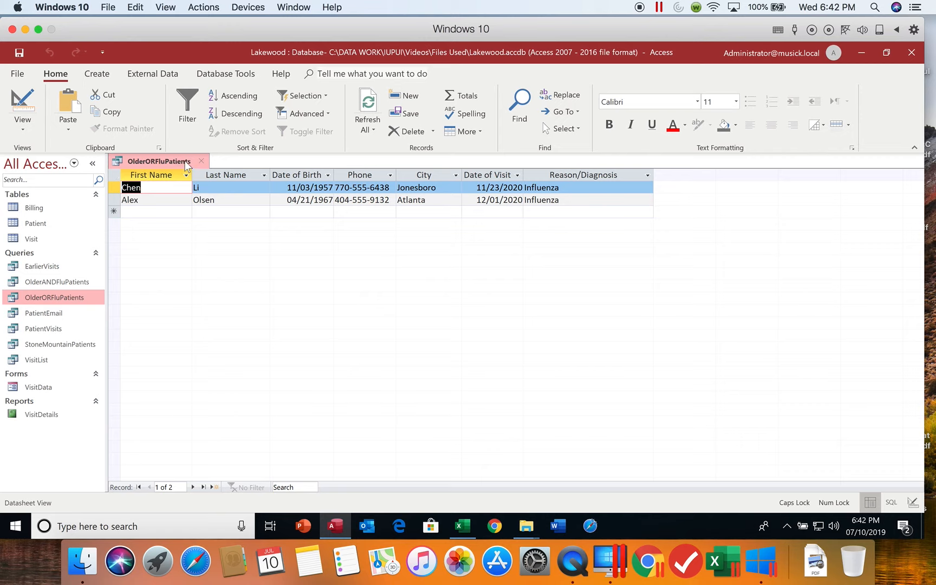
left_click(24, 104)
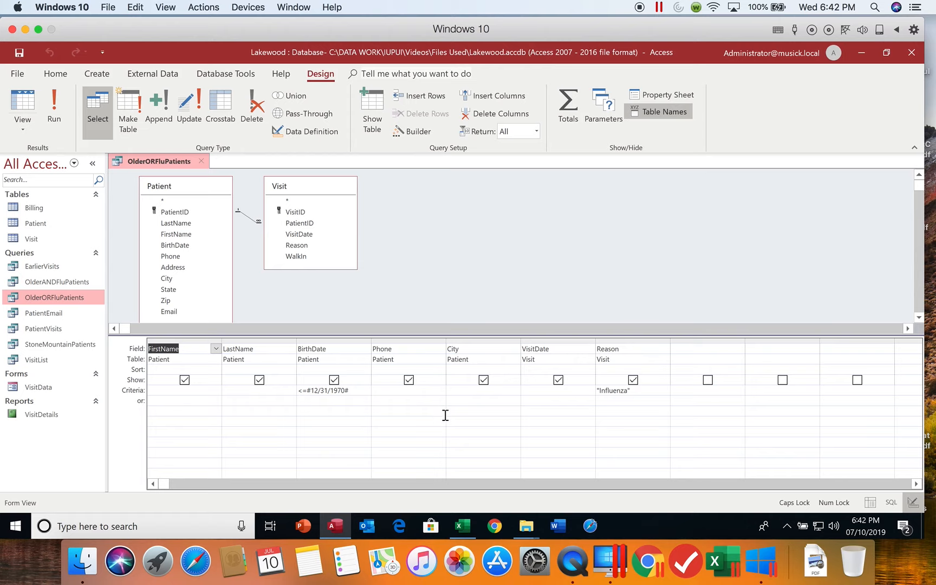
left_click(639, 391)
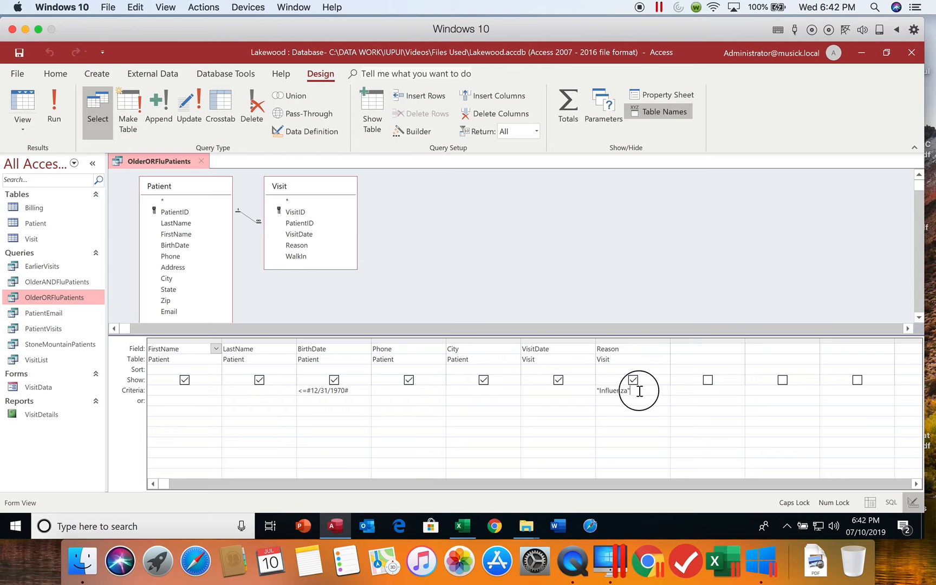
left_click_drag(639, 389, 591, 391)
key("Delete")
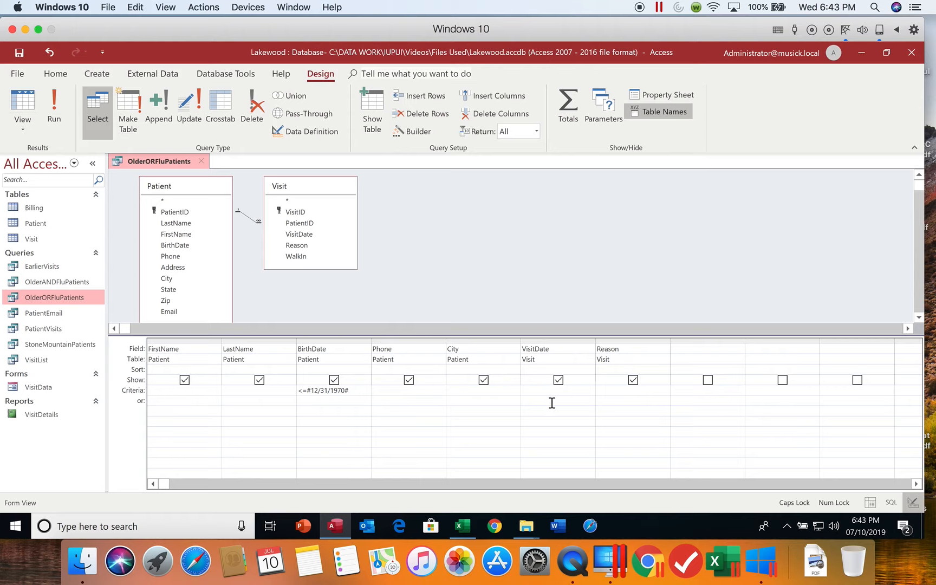
Enter "Influenza" in the or row of the Reason field, run the query and look through the resulting records
left_click(609, 401)
type("INF")
type("Influenza")
key("Return")
left_click(52, 113)
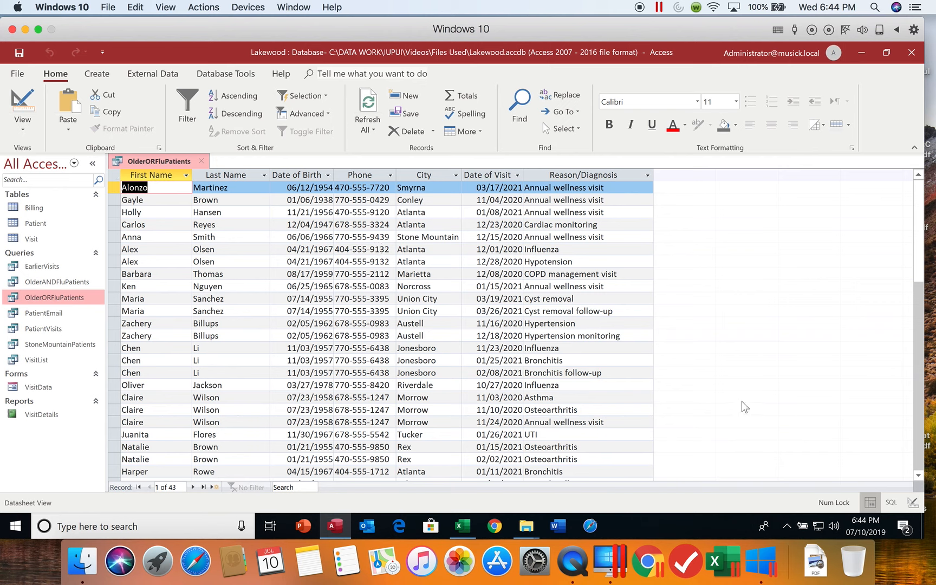
left_click_drag(924, 285, 923, 310)
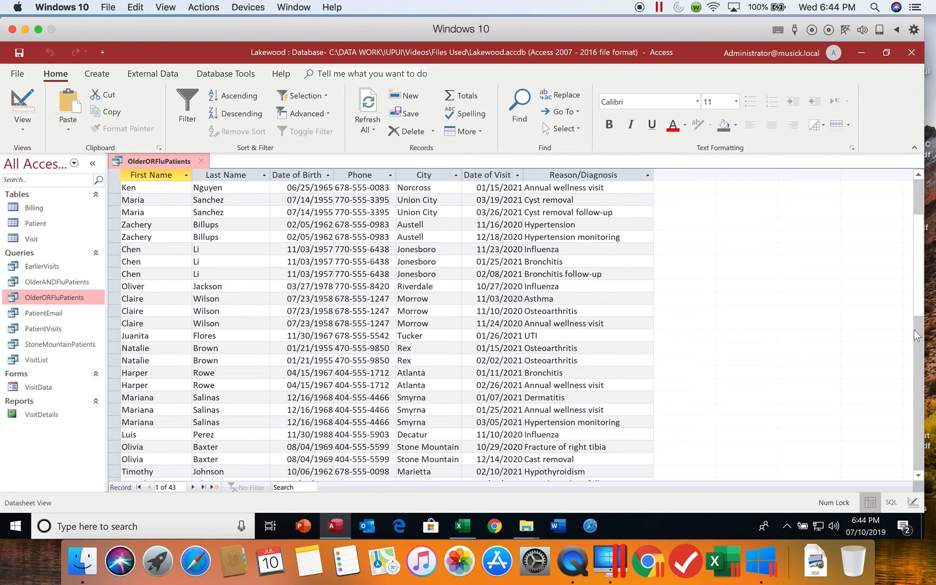
left_click_drag(918, 302, 919, 322)
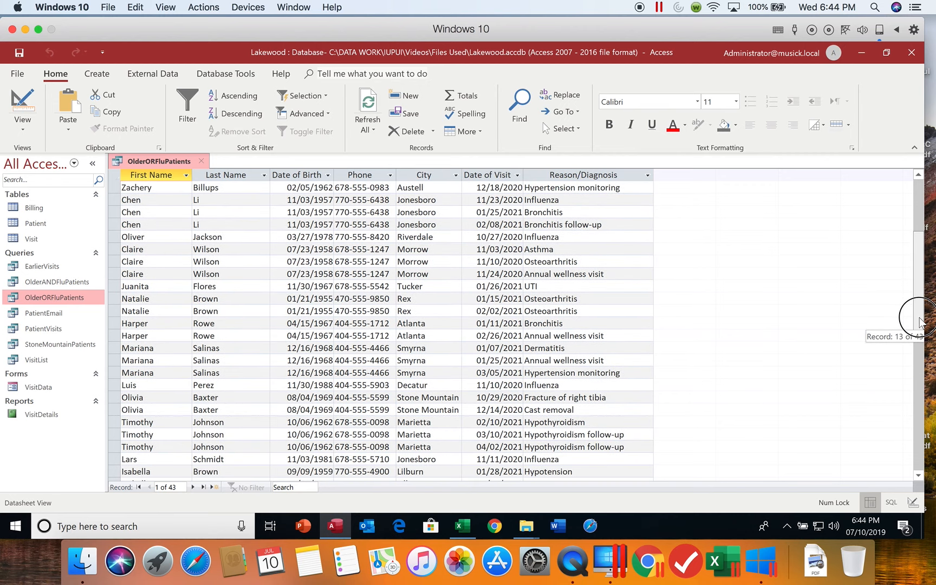
left_click_drag(920, 319, 915, 244)
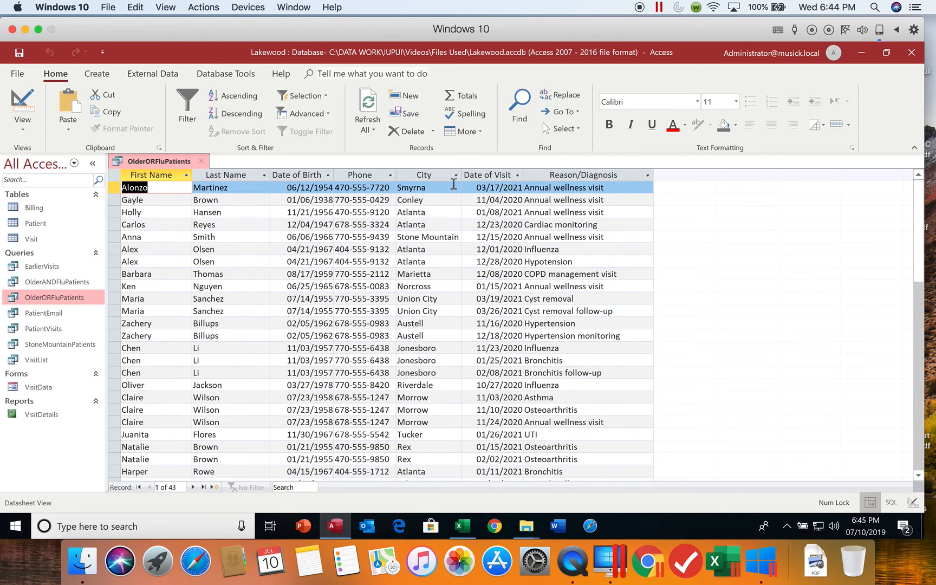
Return to Design view, sort the BirthDate field in Descending order and display the query results
left_click(20, 103)
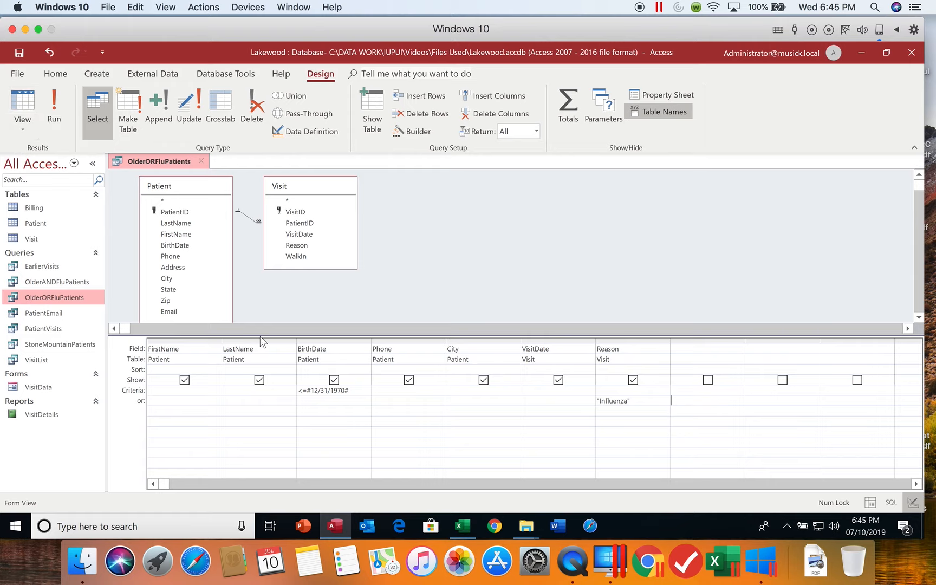
left_click(314, 369)
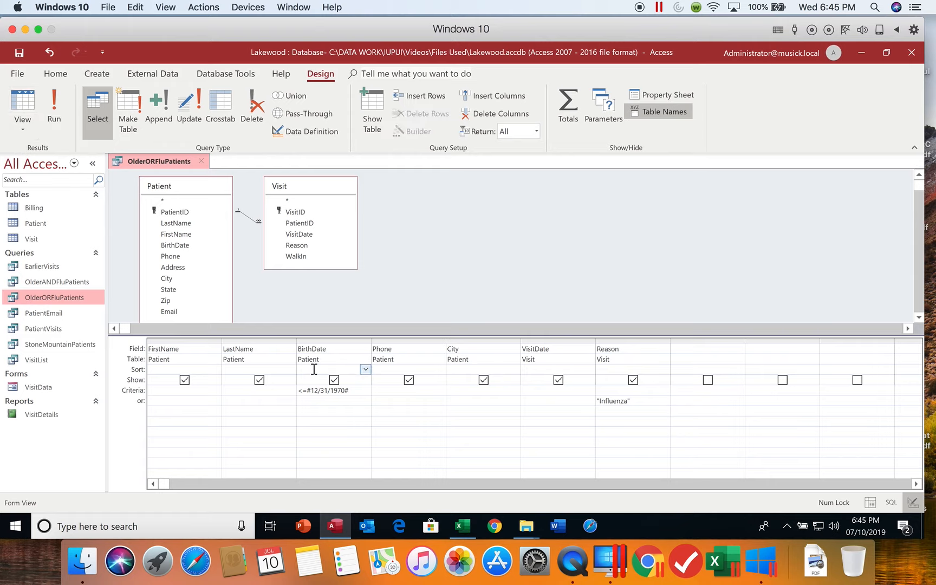
left_click(366, 369)
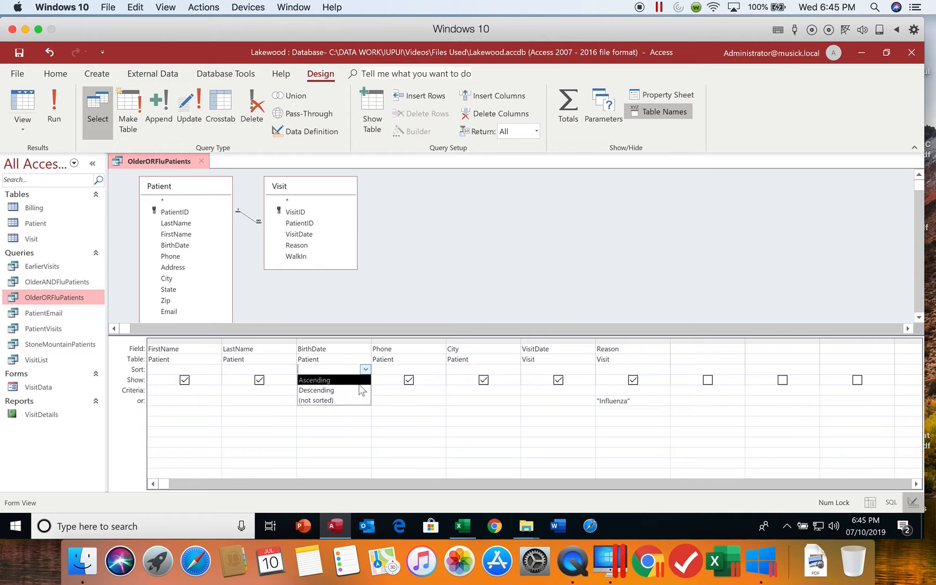
left_click(359, 390)
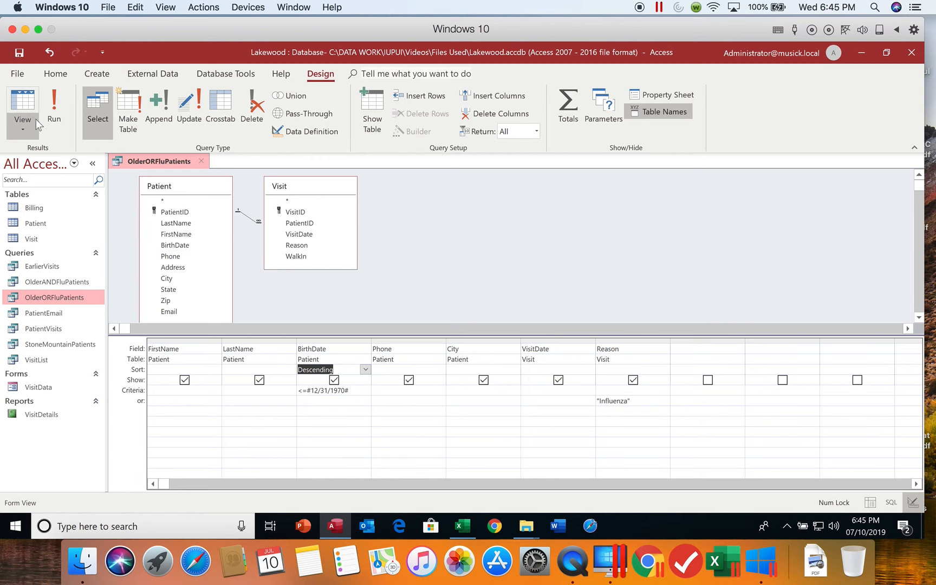
left_click(13, 116)
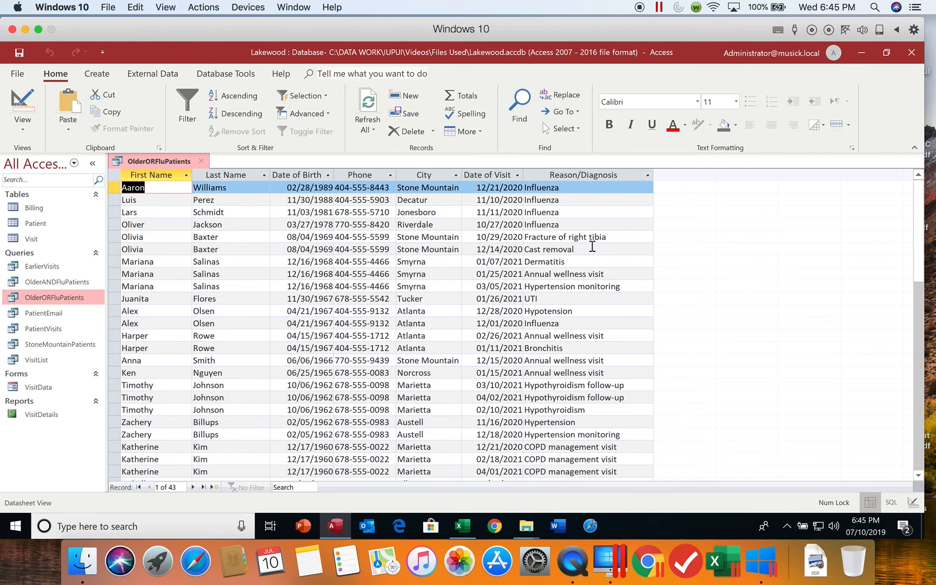
Set the datasheet font size to 14 and fit the Last Name and Date of Birth columns to their contents
left_click(737, 101)
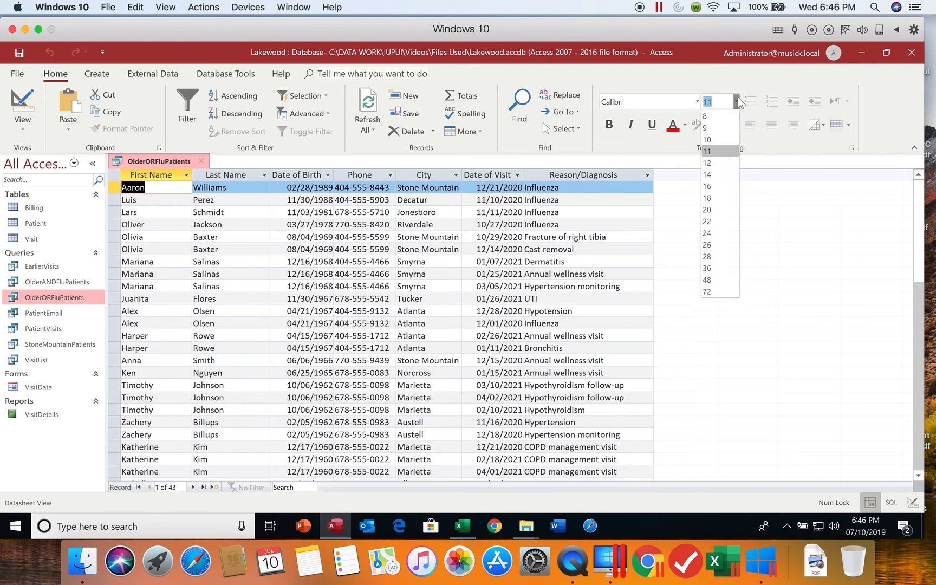
left_click(725, 174)
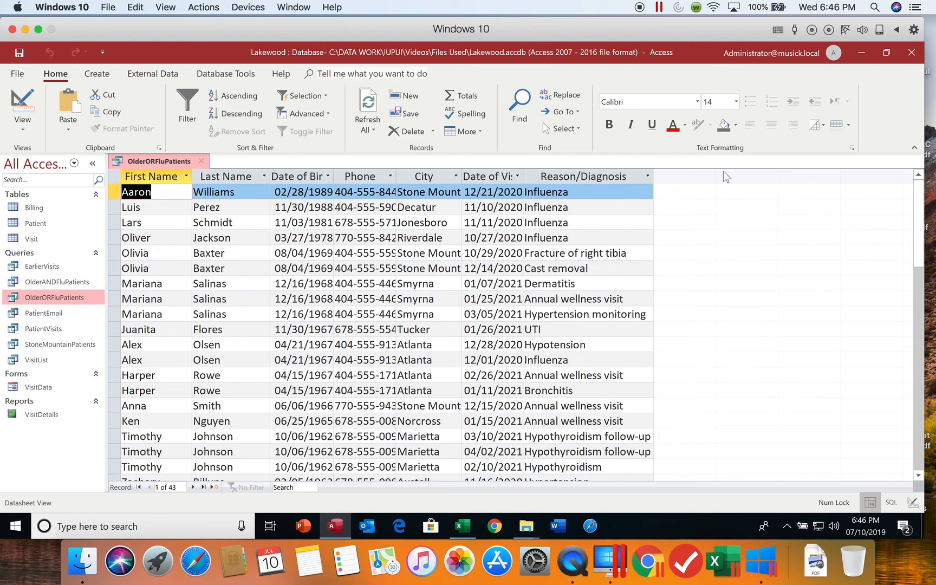
left_click(190, 177)
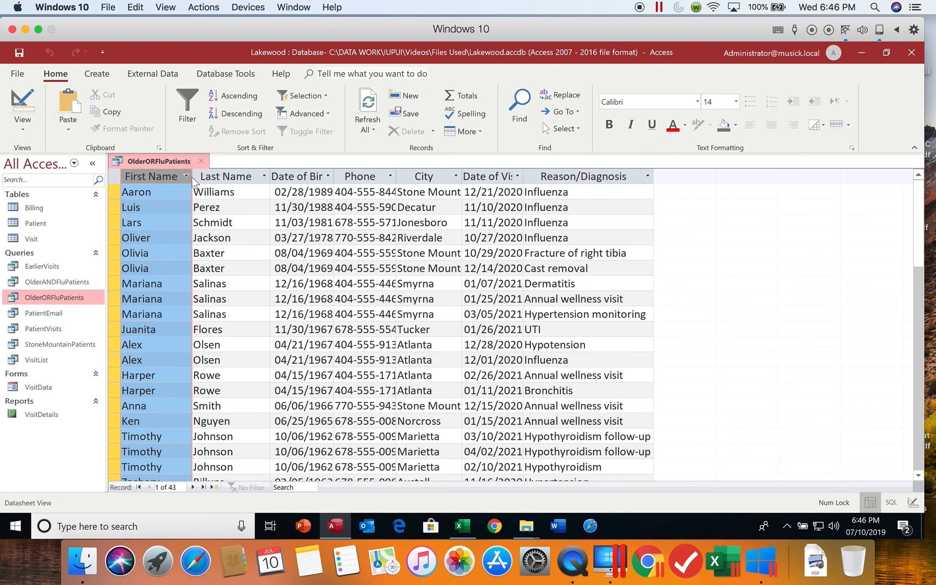
double_click(271, 177)
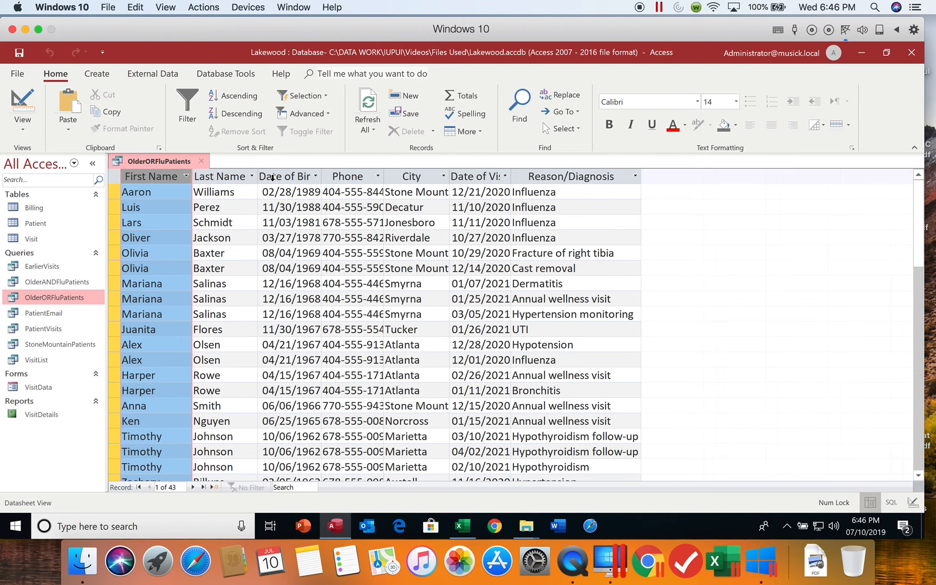
left_click(316, 177)
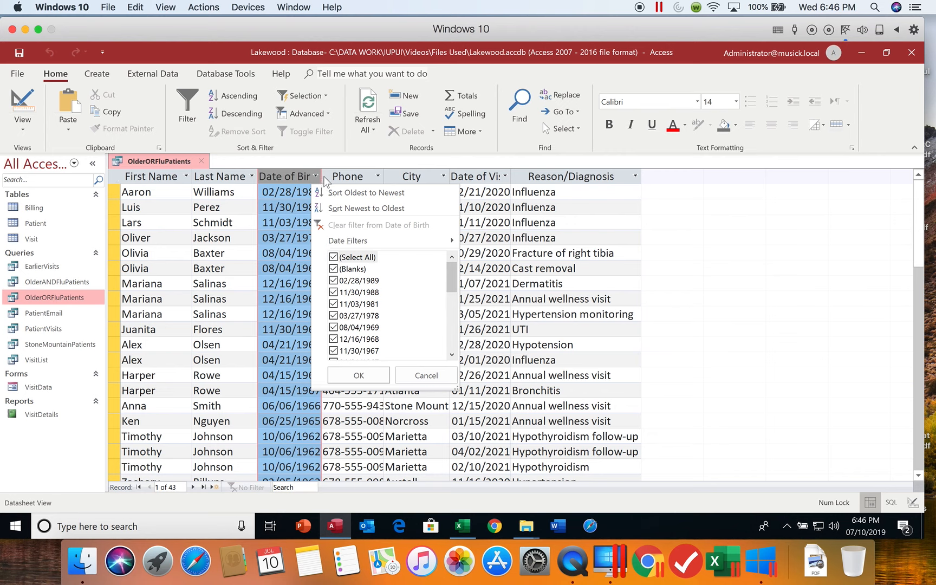
left_click(322, 178)
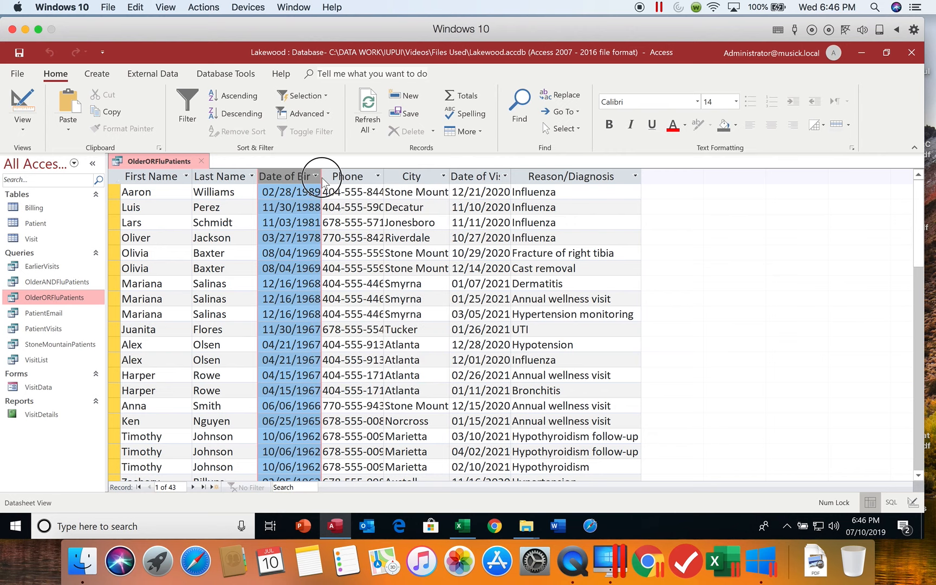
double_click(322, 178)
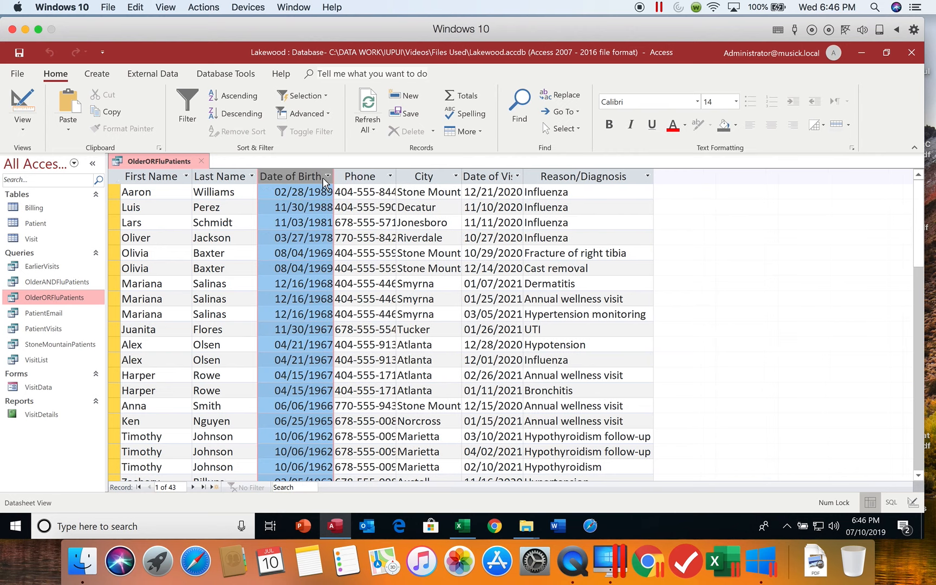
Fit the Phone, City, Date of Visit and Reason/Diagnosis columns to their widest contents
left_click(393, 177)
left_click(402, 175)
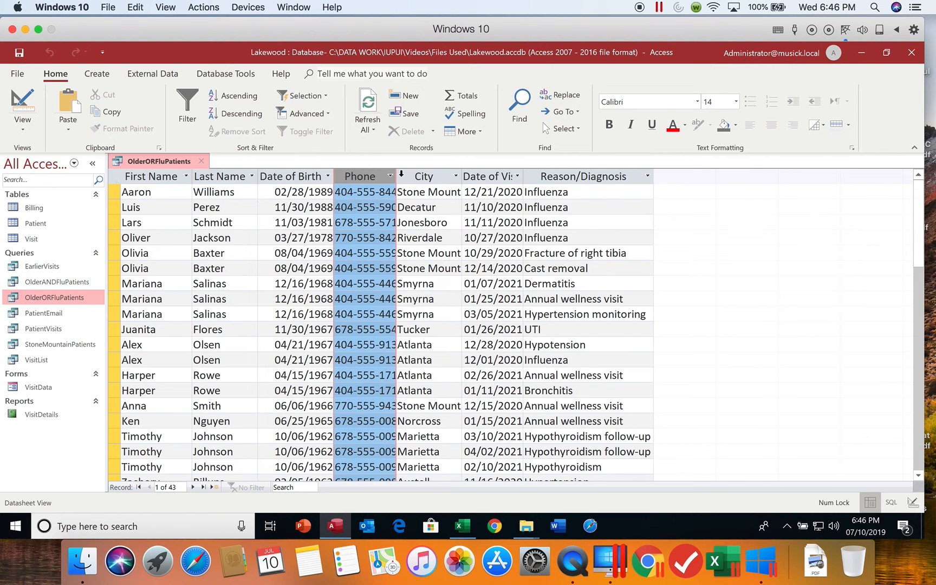
double_click(396, 176)
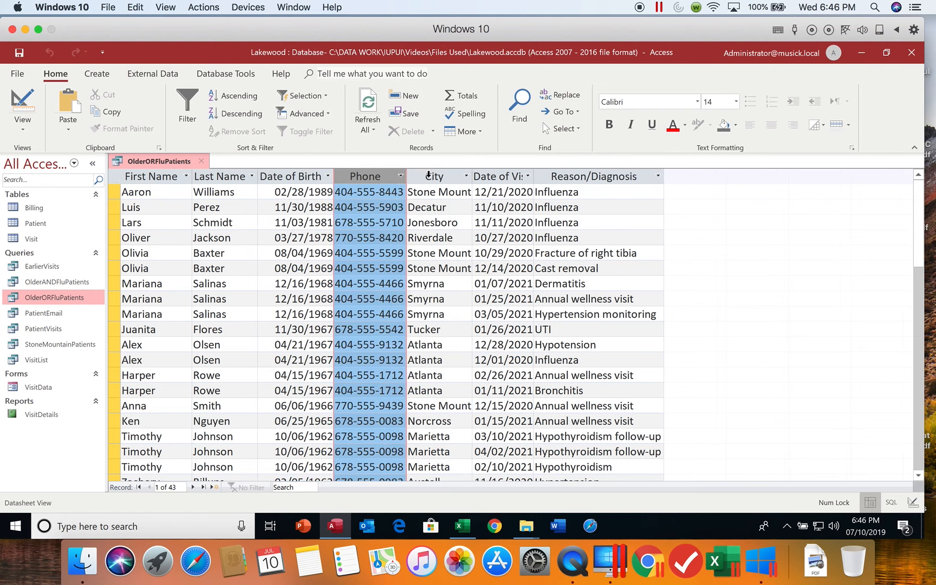
double_click(472, 176)
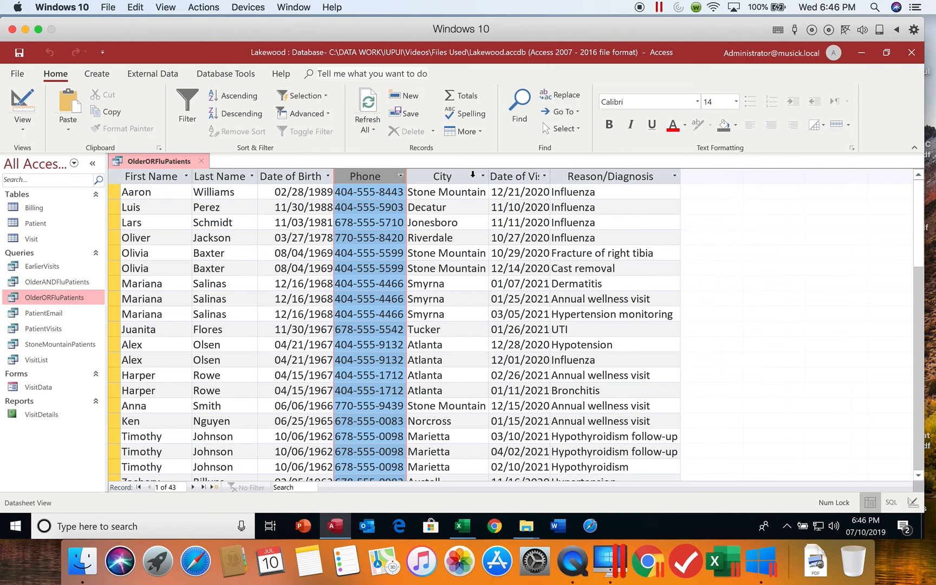
double_click(550, 176)
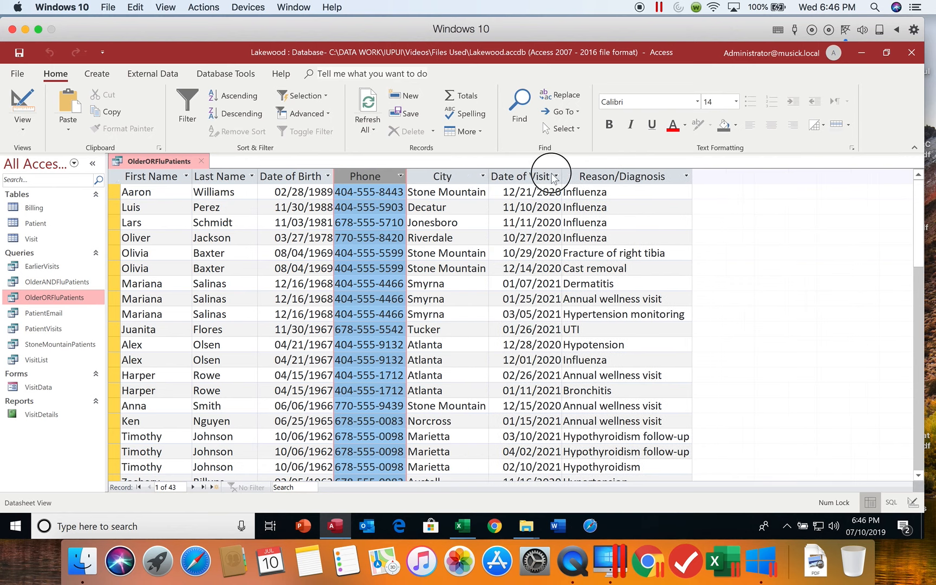
double_click(693, 173)
mouse_move(919, 217)
left_mouse_down()
mouse_move(927, 320)
mouse_move(927, 217)
left_mouse_up()
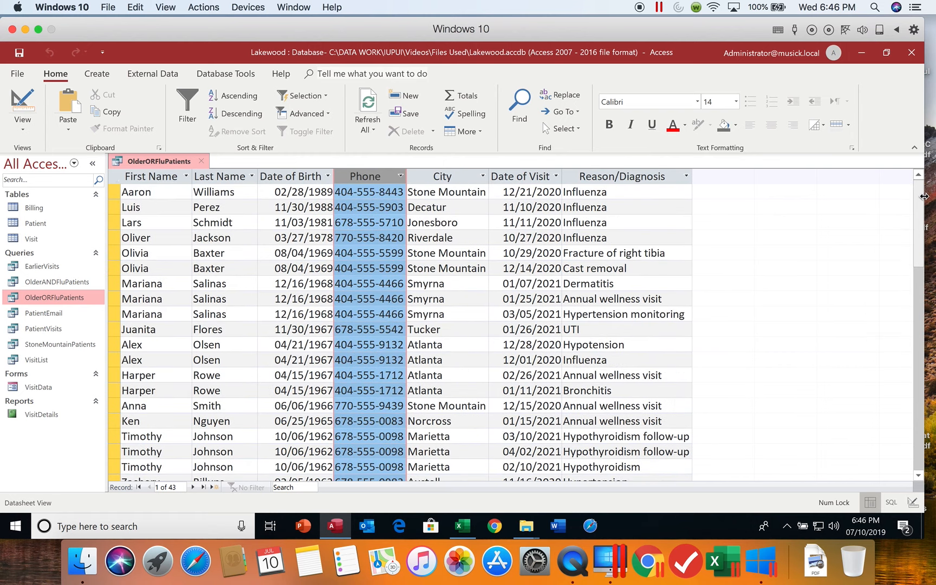
double_click(693, 176)
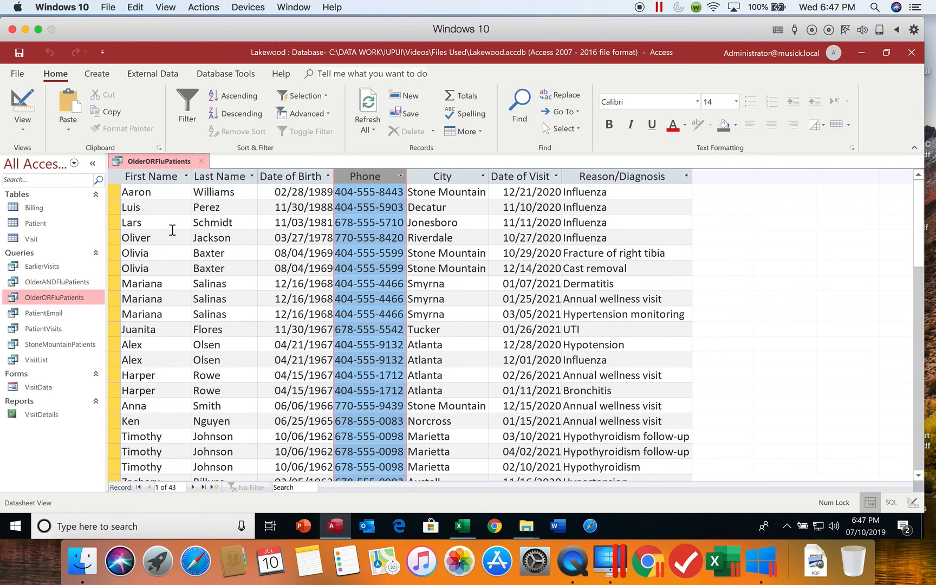
Apply a light green theme color to the datasheet's alternate rows and close the query
left_click(848, 126)
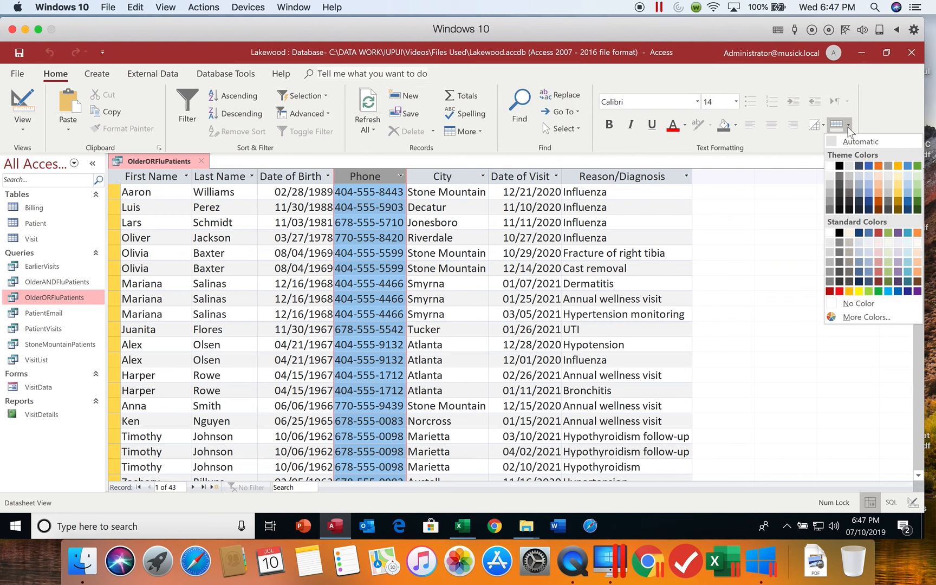
left_click(919, 185)
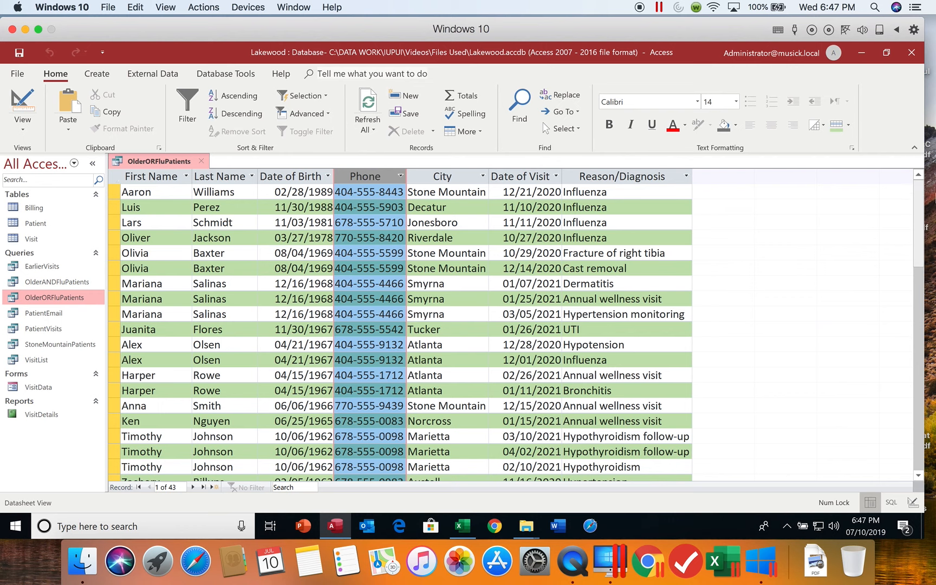
left_click(664, 327)
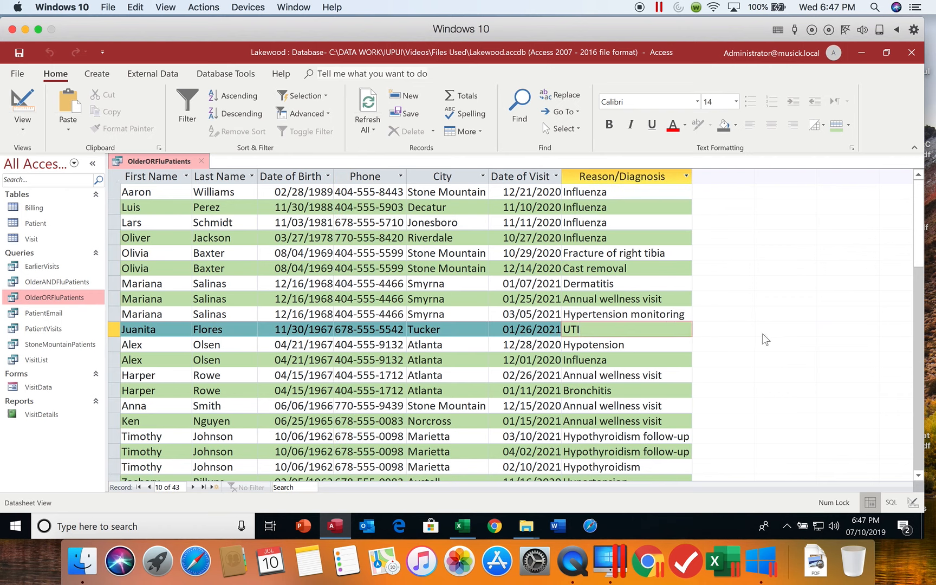
left_click(142, 360)
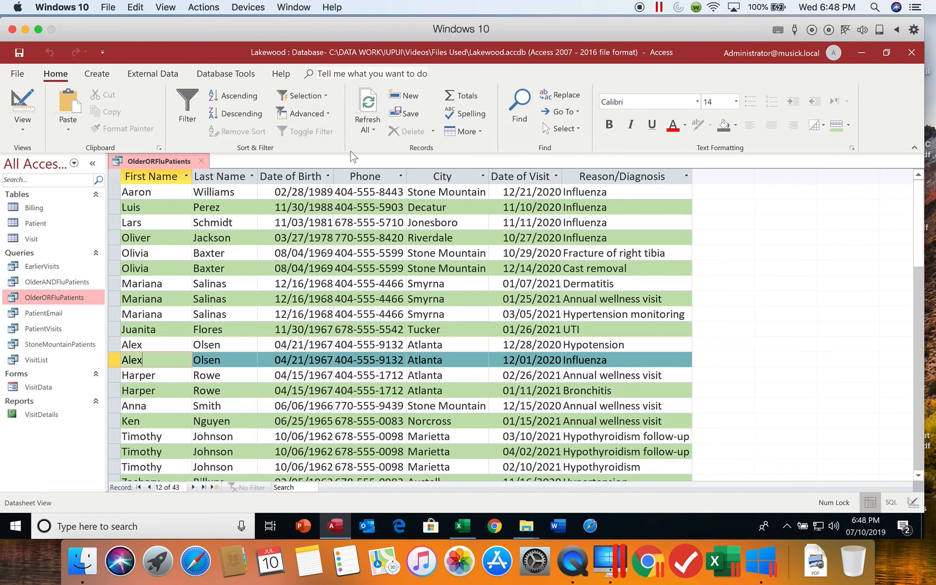
left_click(202, 162)
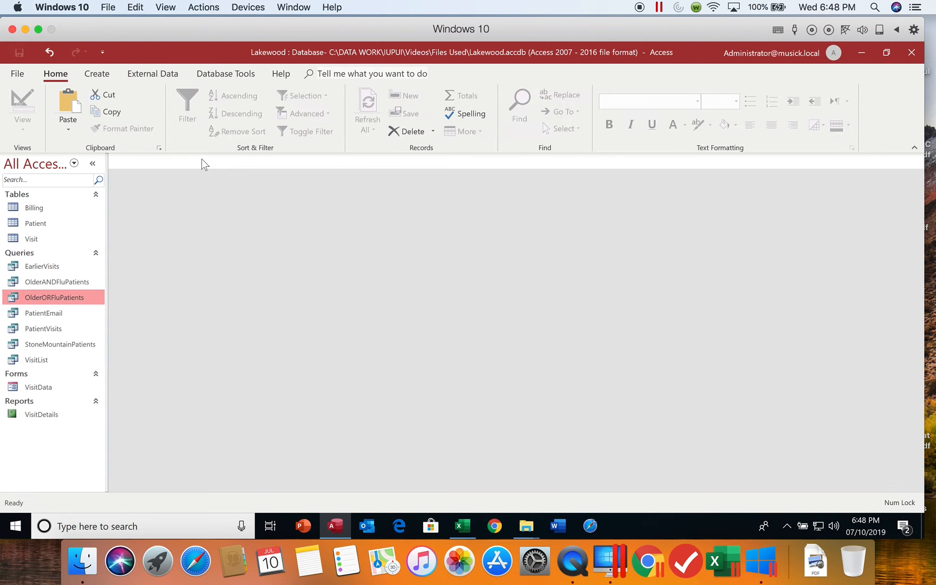
left_click(639, 8)
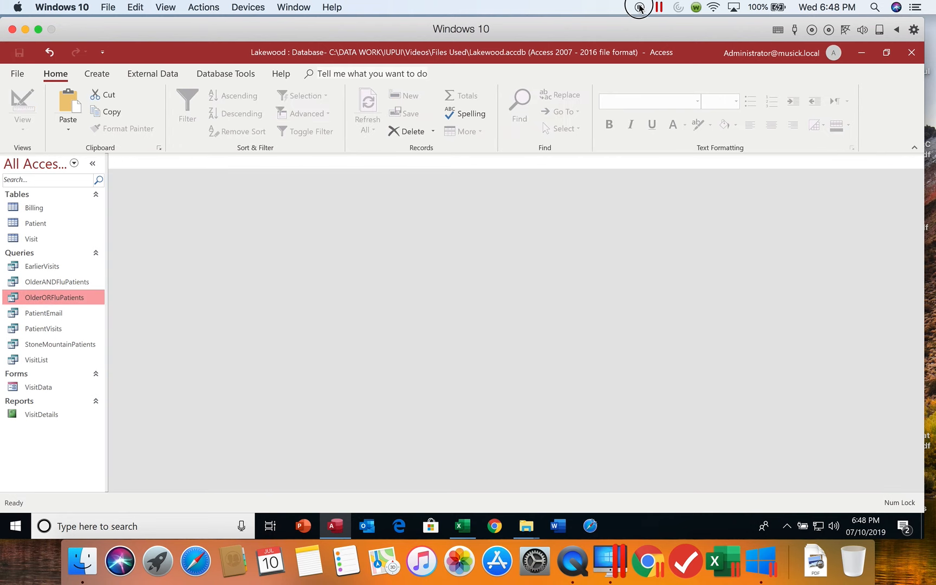